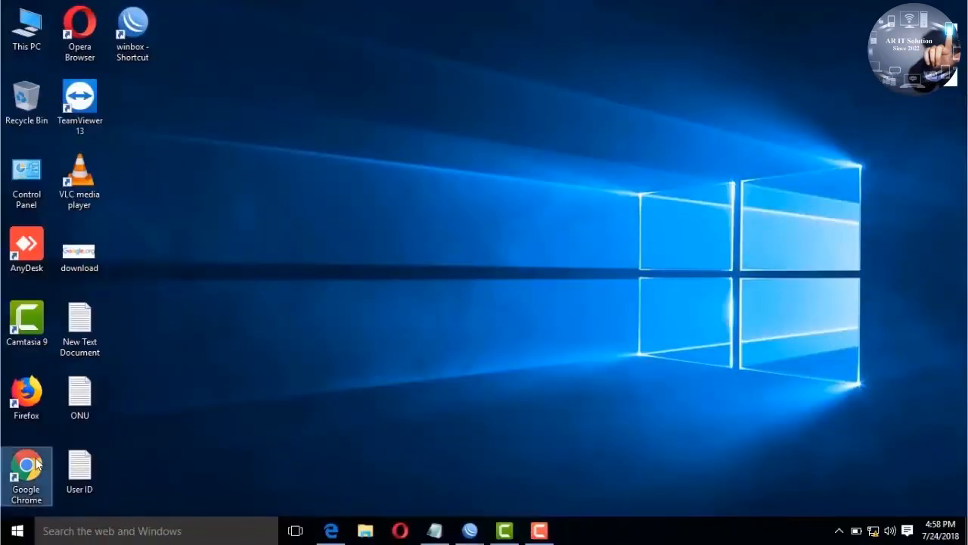
# Step: Launch Google Chrome from its desktop shortcut
pyautogui.doubleClick(27, 465)
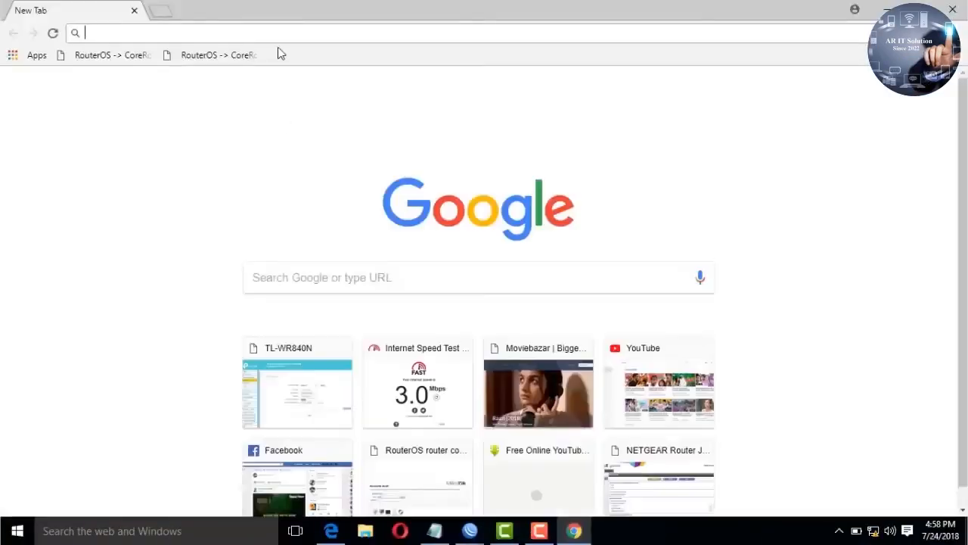
# Step: Load the router page at 192.168.0.1 and switch the setup wizard to English
pyautogui.write('1')
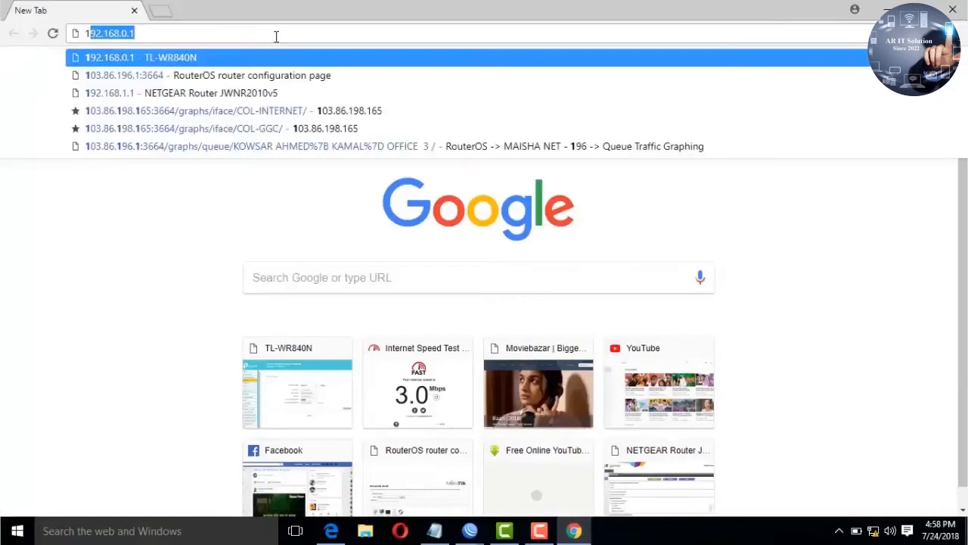
pyautogui.press('Return')
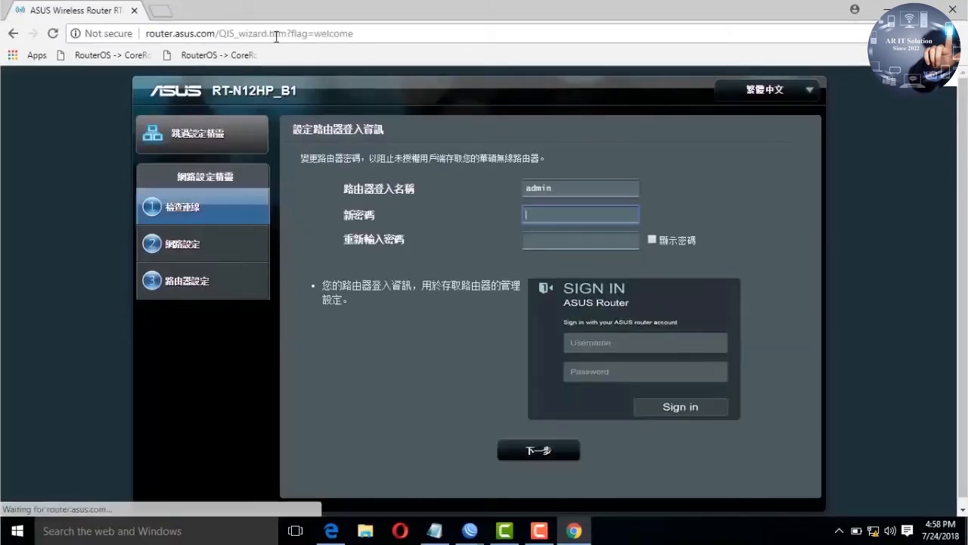
pyautogui.moveTo(805, 92)
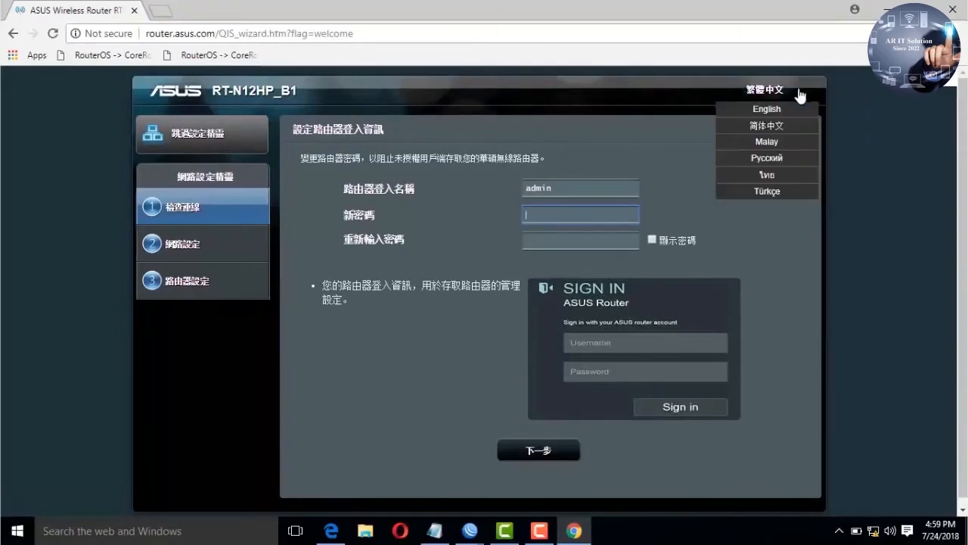
pyautogui.click(791, 109)
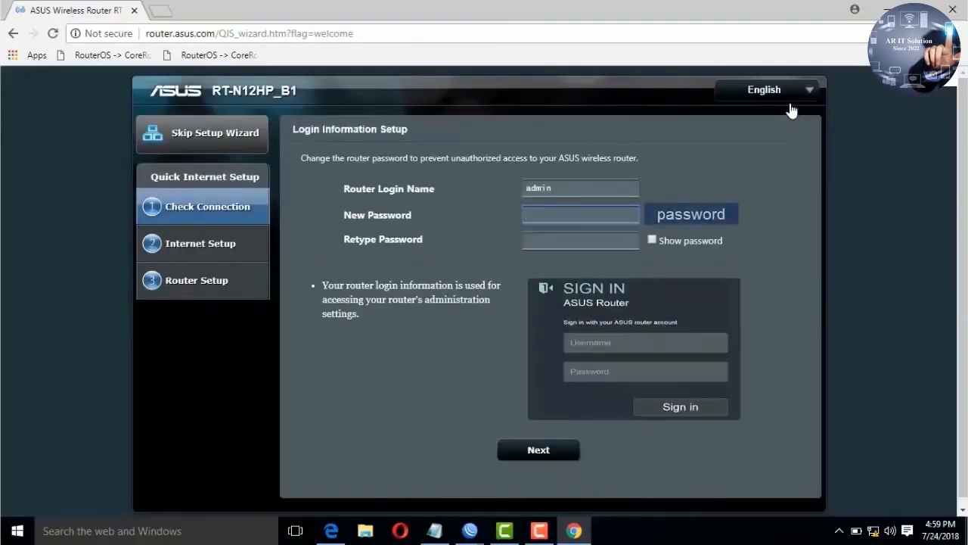
# Step: Enter and confirm a new router login password, then accept the weak-password warning
pyautogui.write('1234')
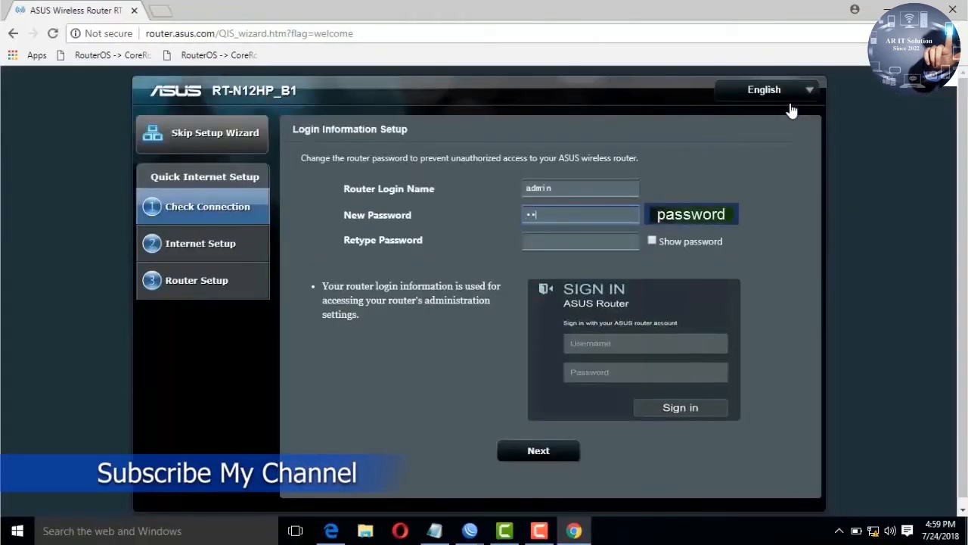
pyautogui.write('5678')
pyautogui.press('Tab')
pyautogui.write('1234567')
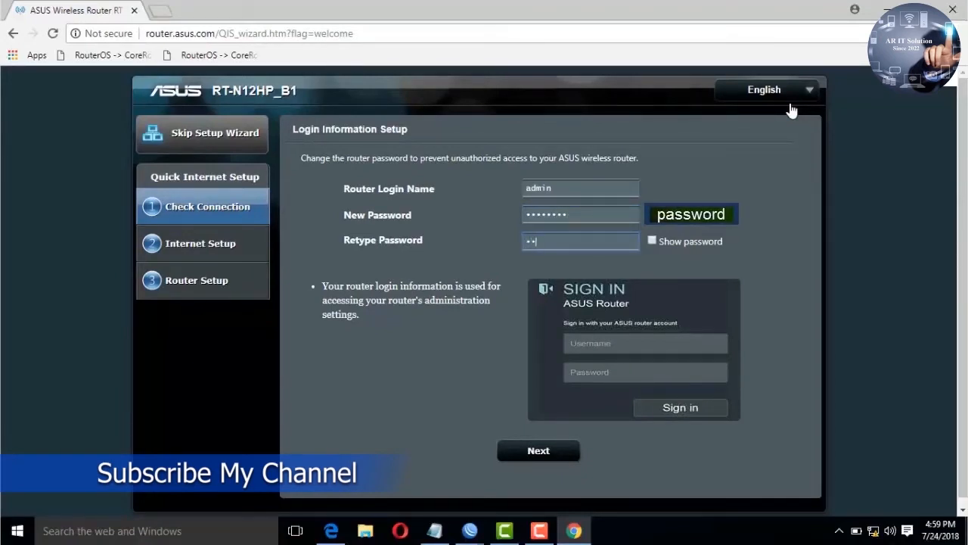
pyautogui.write('d')
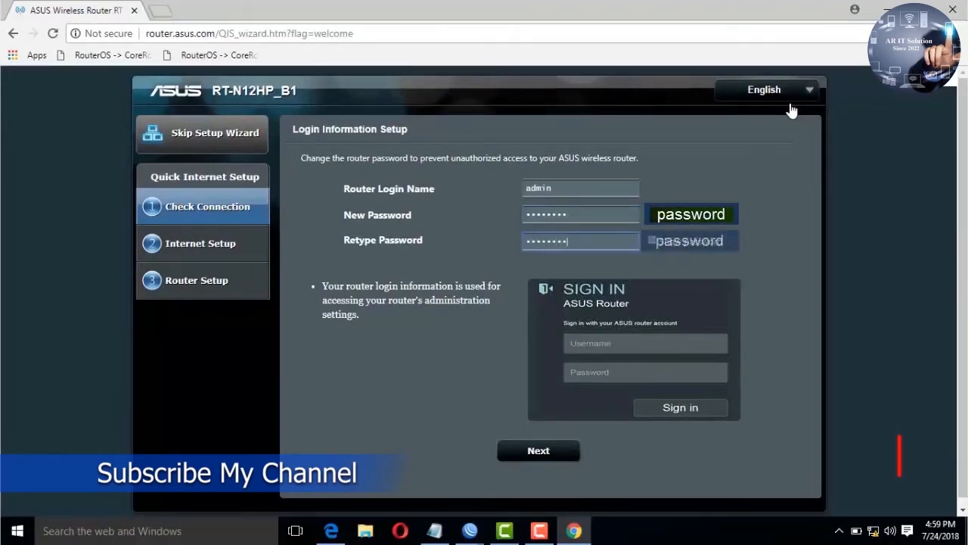
pyautogui.click(652, 241)
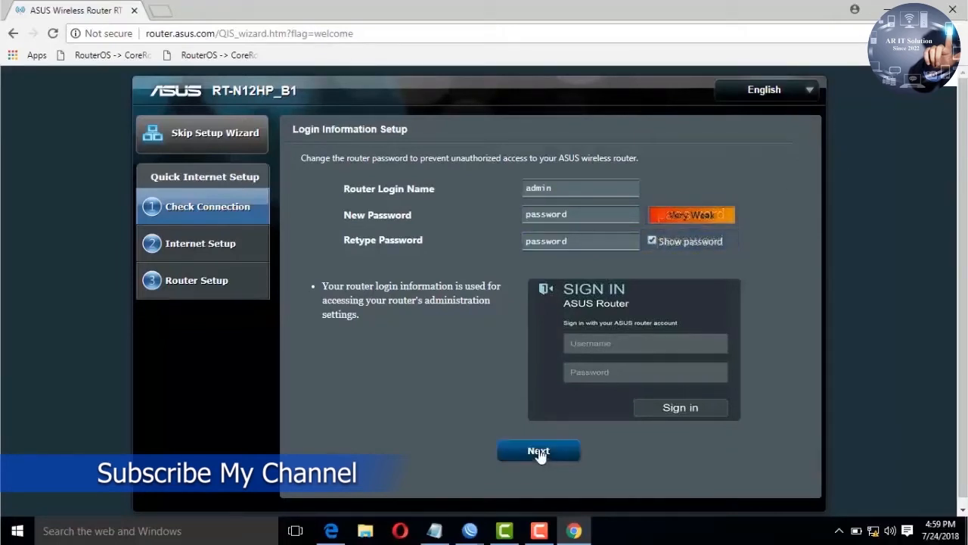
pyautogui.click(538, 451)
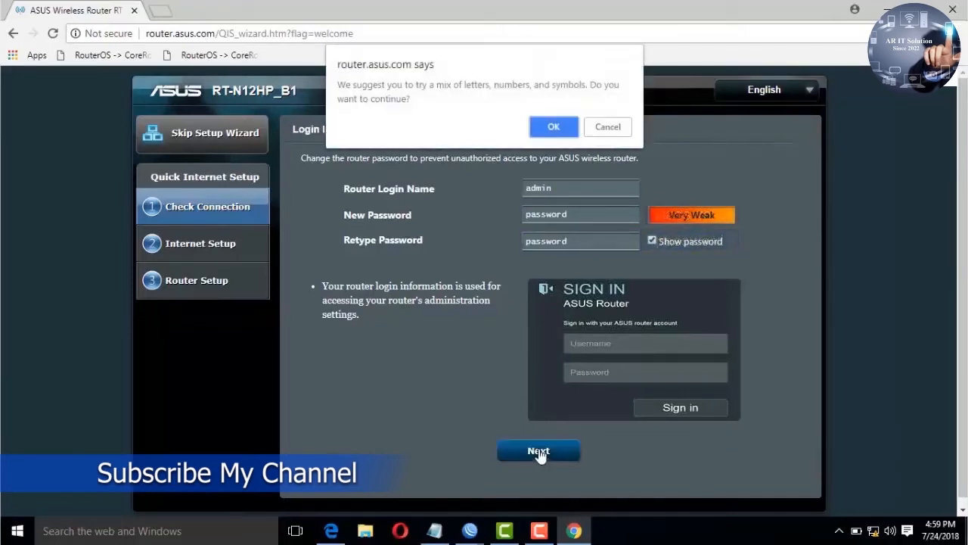
pyautogui.click(551, 132)
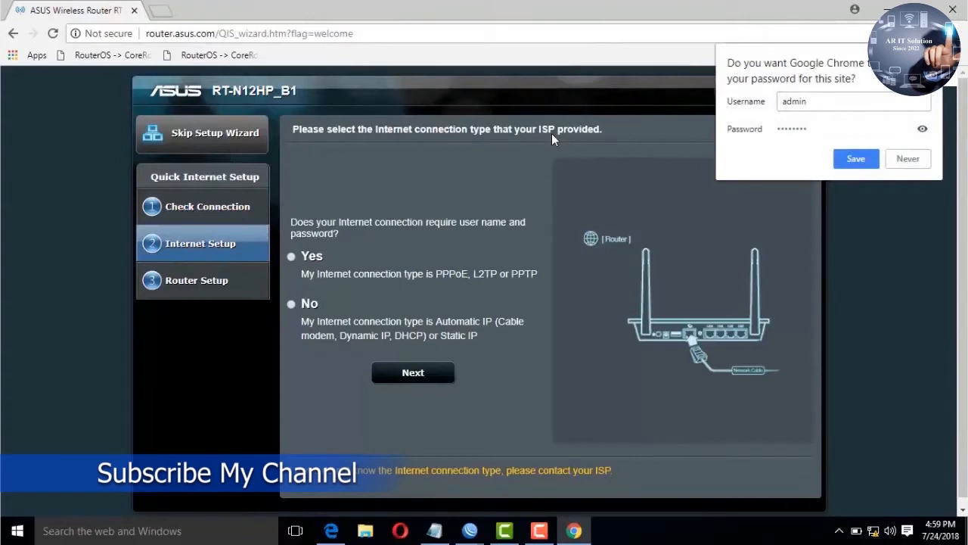
# Step: Decline Chrome's password save, answer that no ISP login is needed, and pick Static IP
pyautogui.click(906, 161)
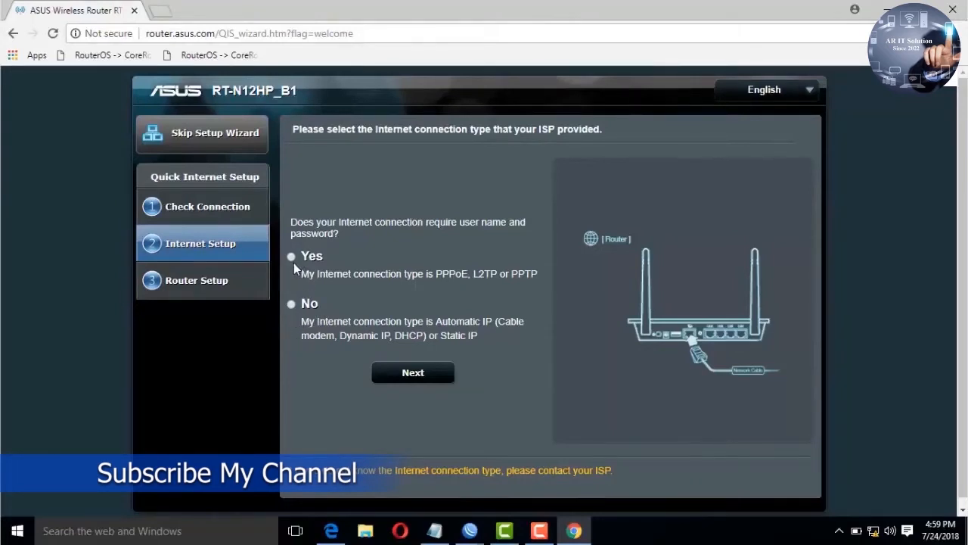
pyautogui.click(294, 302)
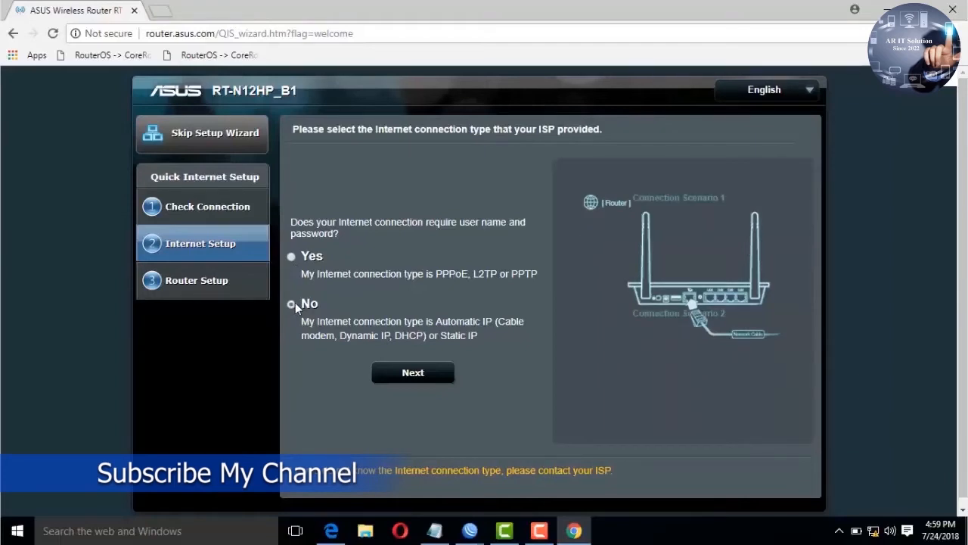
pyautogui.click(292, 257)
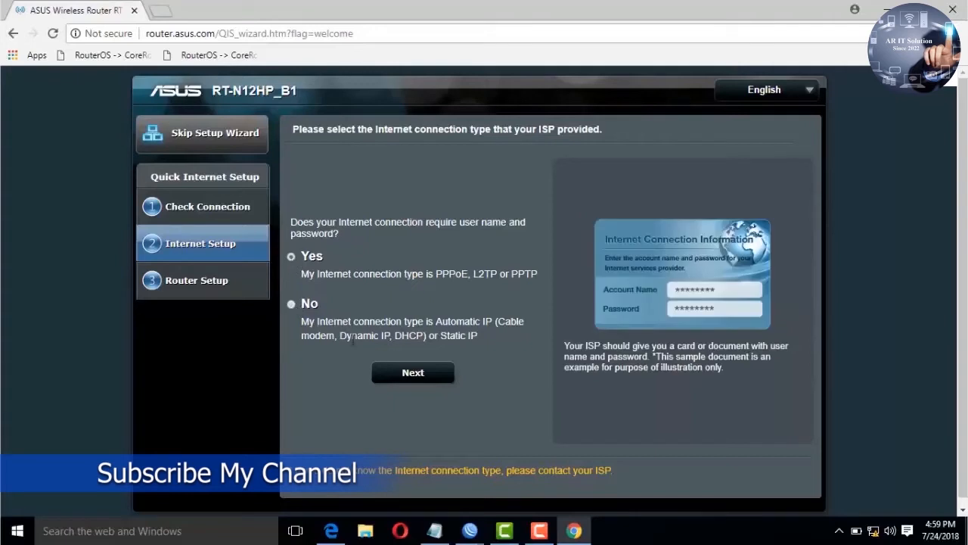
pyautogui.click(394, 377)
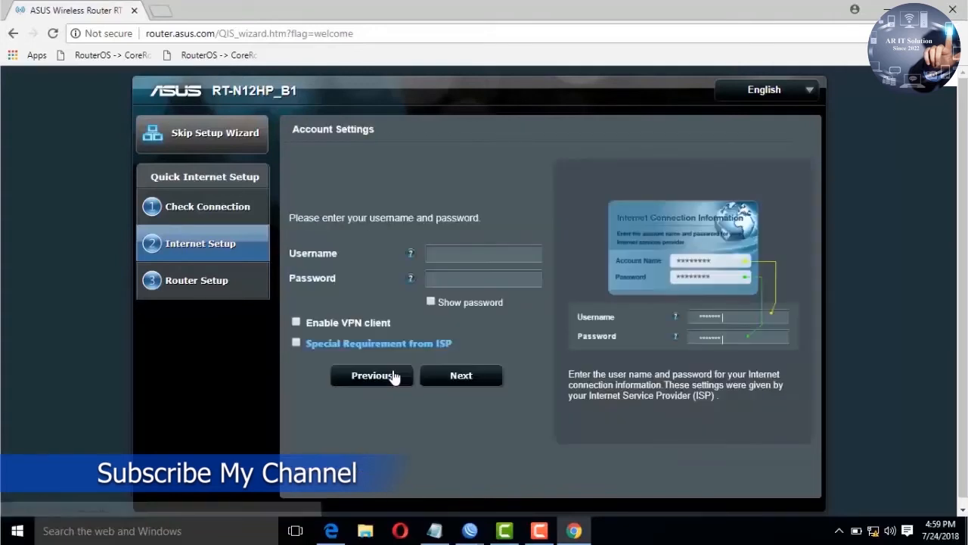
pyautogui.click(340, 384)
pyautogui.click(292, 304)
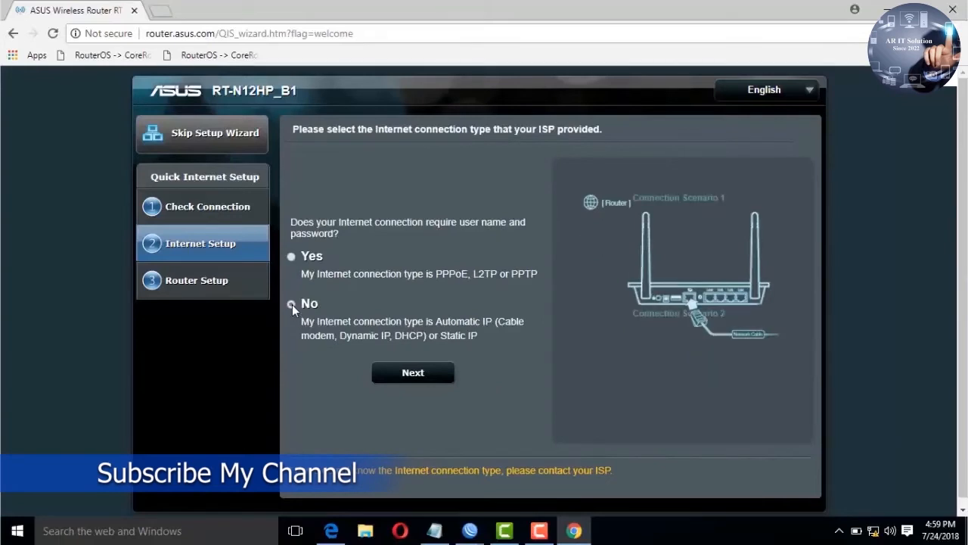
pyautogui.click(396, 372)
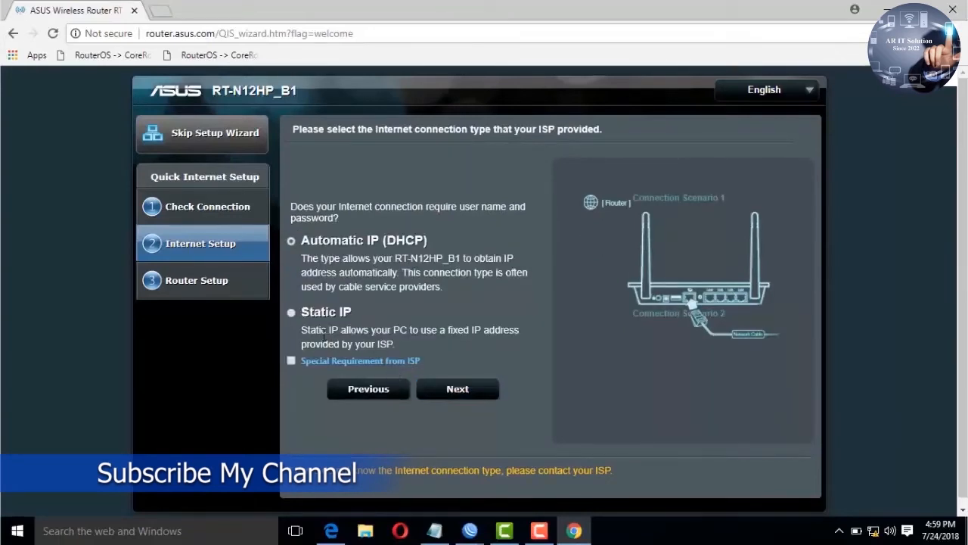
pyautogui.click(292, 314)
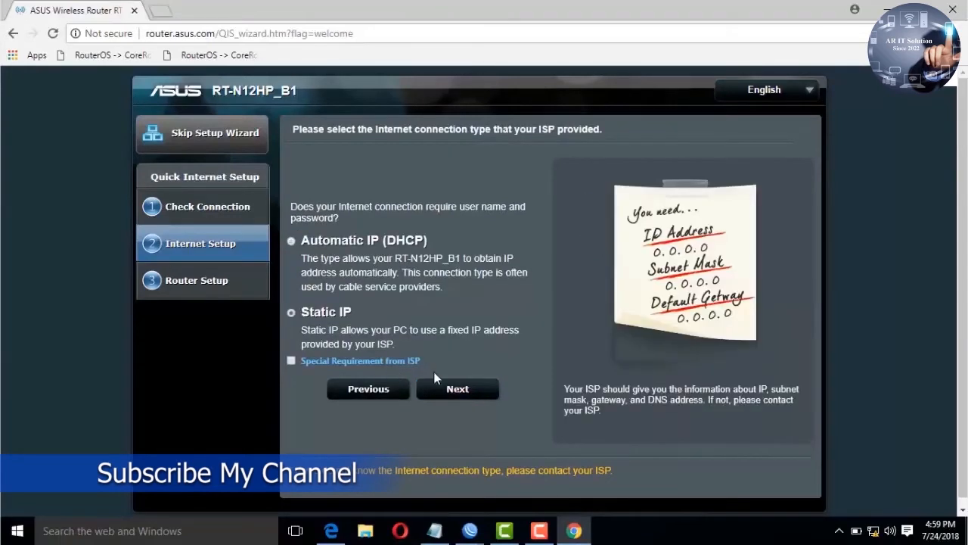
pyautogui.click(438, 389)
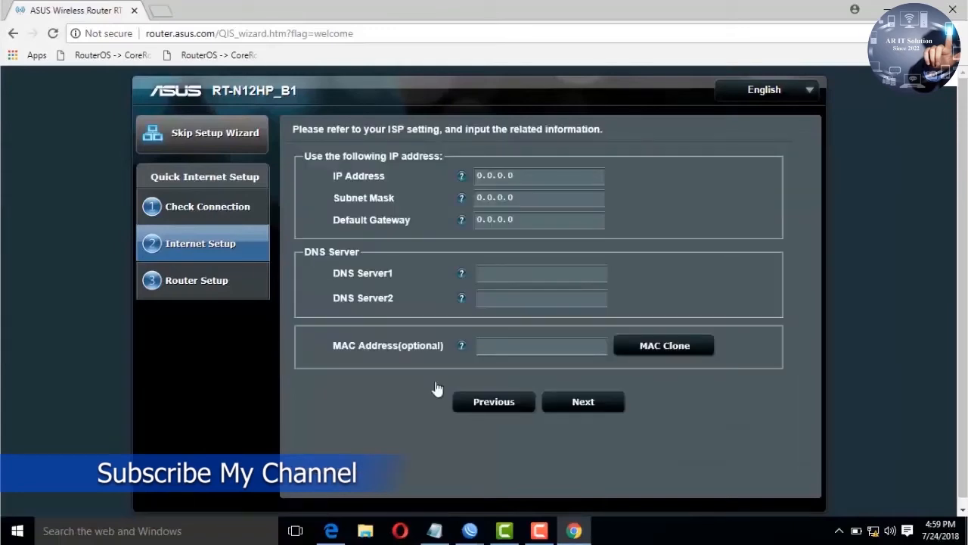
# Step: Enter WAN IP address 172.16.11.218, using the address copied from the notes
pyautogui.click(433, 531)
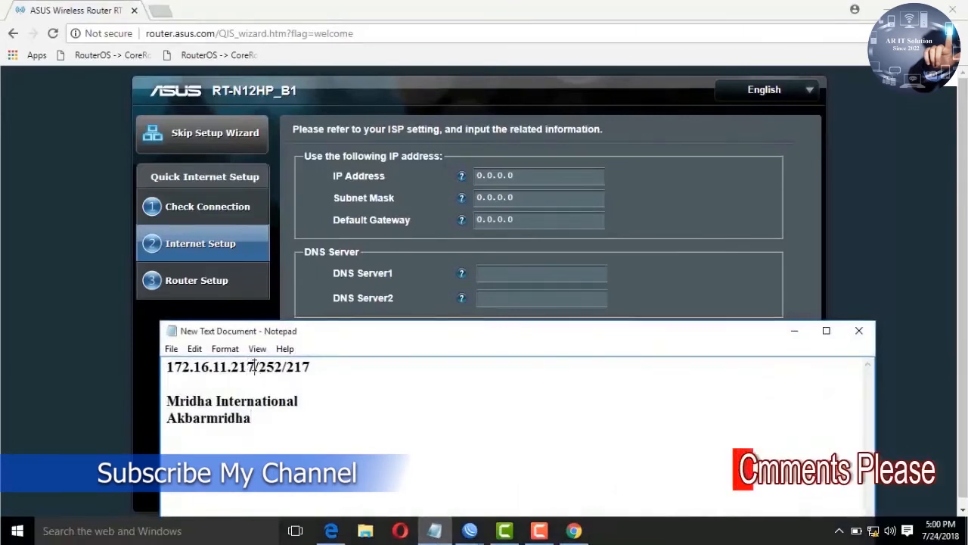
pyautogui.moveTo(254, 367); pyautogui.dragTo(128, 374)
pyautogui.hotkey('ctrl', 'c')
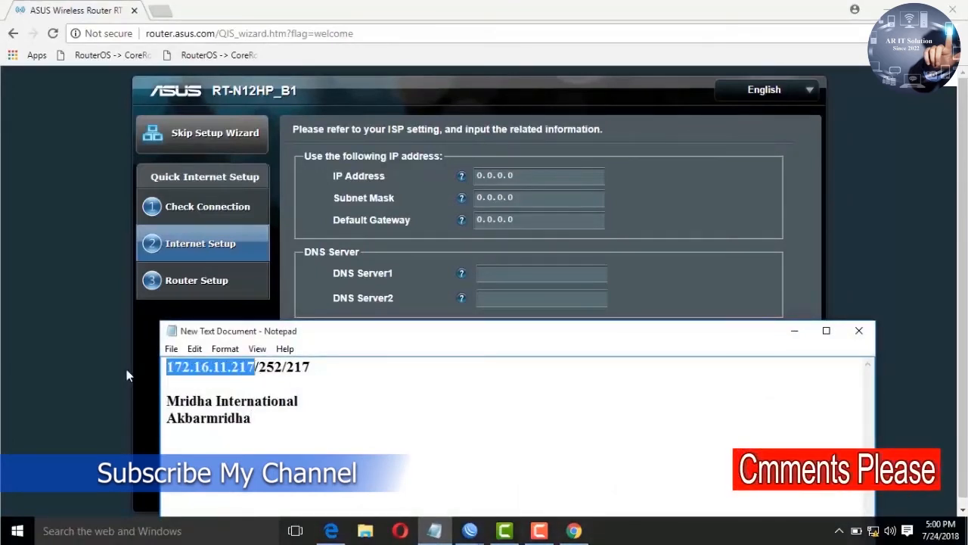
pyautogui.click(538, 175)
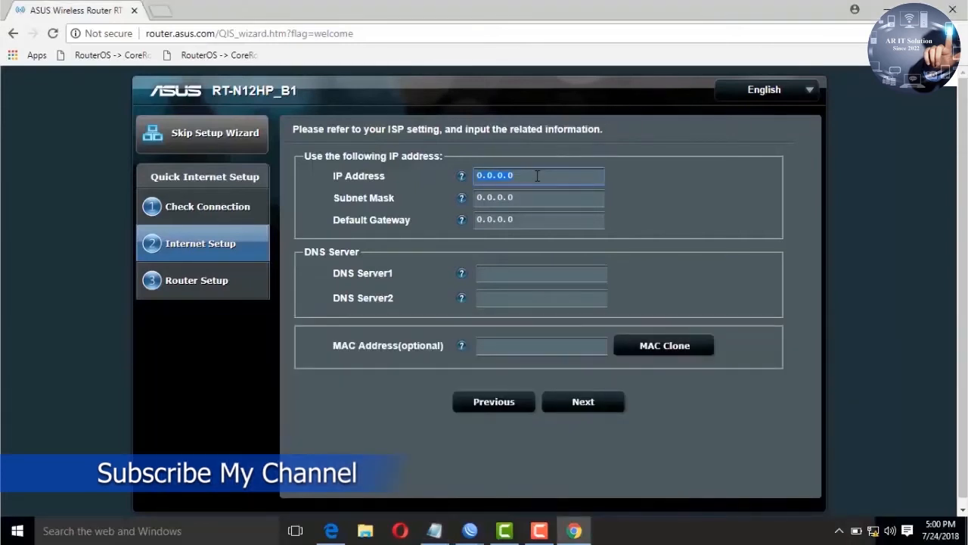
pyautogui.hotkey('ctrl', 'v')
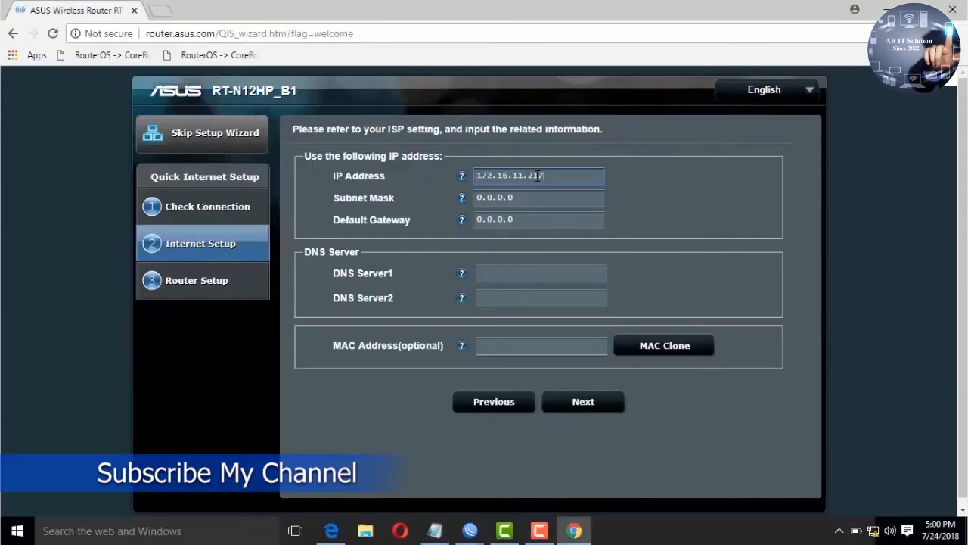
pyautogui.press('BackSpace')
pyautogui.write('8')
pyautogui.press('Tab')
# Step: Enter mask 255.255.255.252, gateway 172.16.11.217 and DNS 8.8.8.8, then submit
pyautogui.write('255')
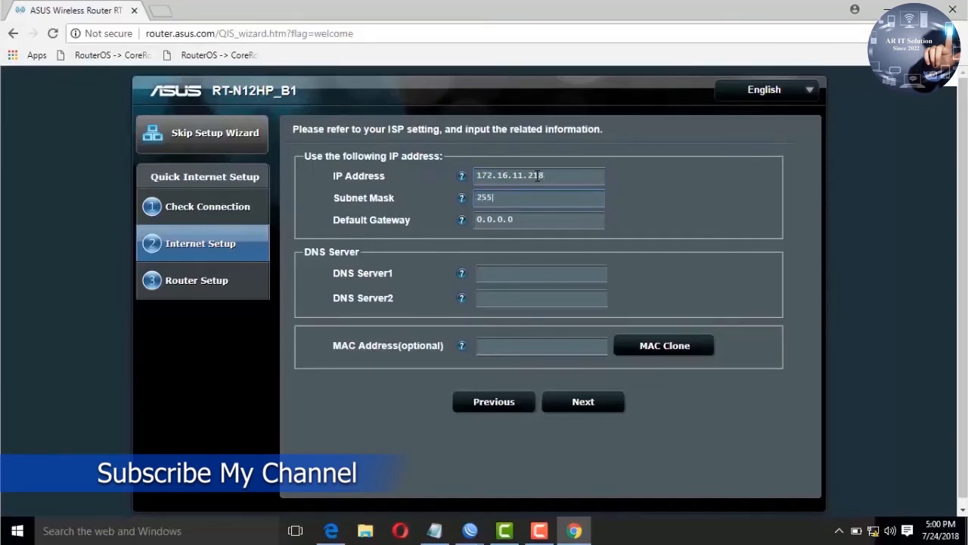
pyautogui.write('.255.255.252')
pyautogui.press('Tab')
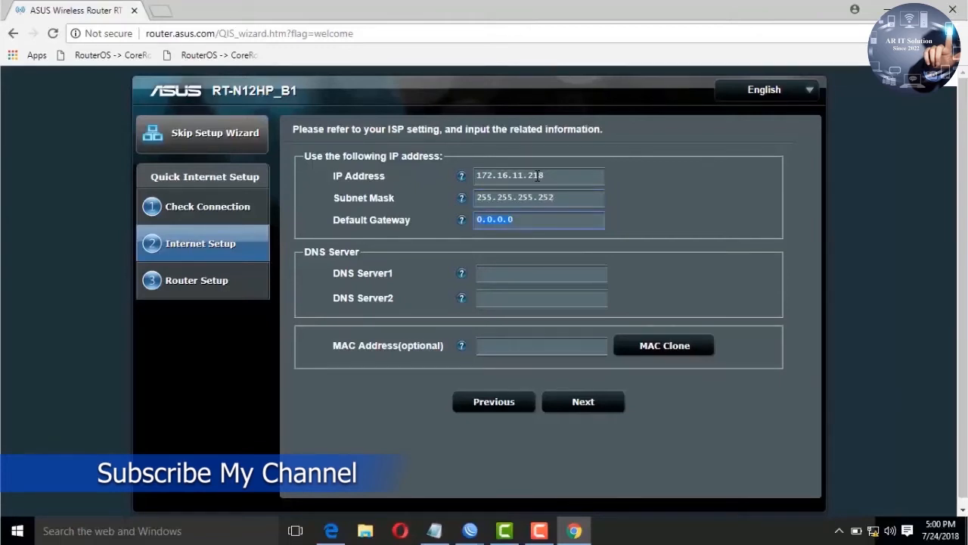
pyautogui.write('172.16.11.217')
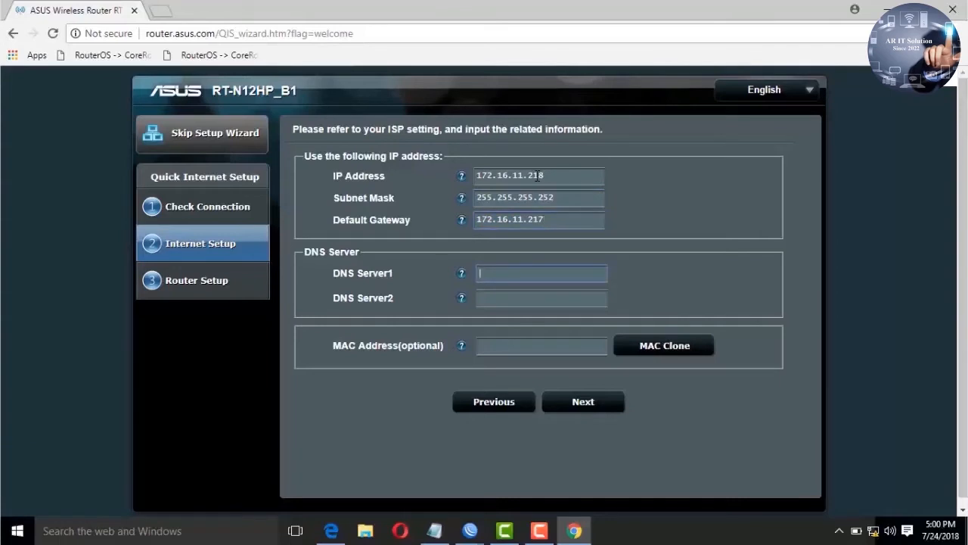
pyautogui.write('8.8.8.8')
pyautogui.press('Tab')
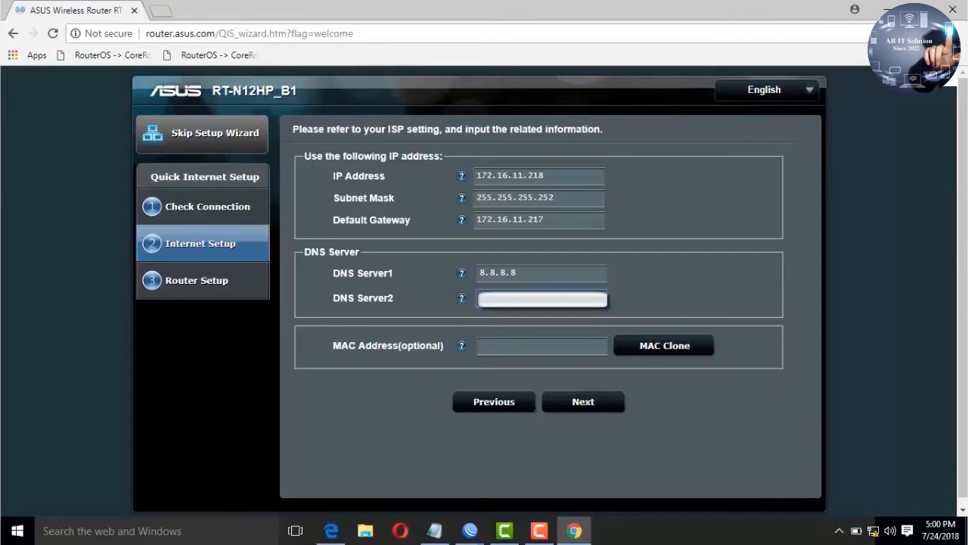
pyautogui.click(572, 402)
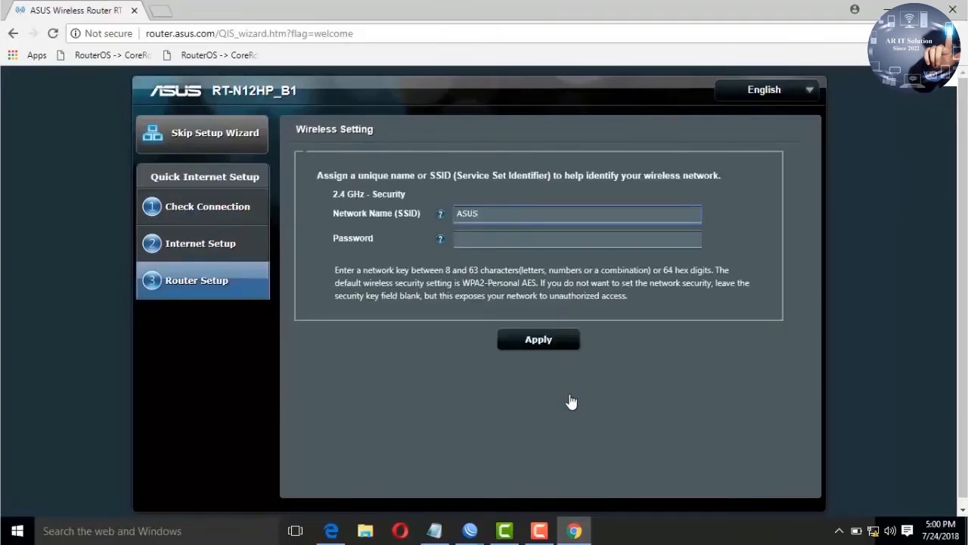
# Step: Replace the default SSID ASUS with 'Mridha International' copied from the notes
pyautogui.press('BackSpace')
pyautogui.press('BackSpace')
pyautogui.press('BackSpace')
pyautogui.click(434, 530)
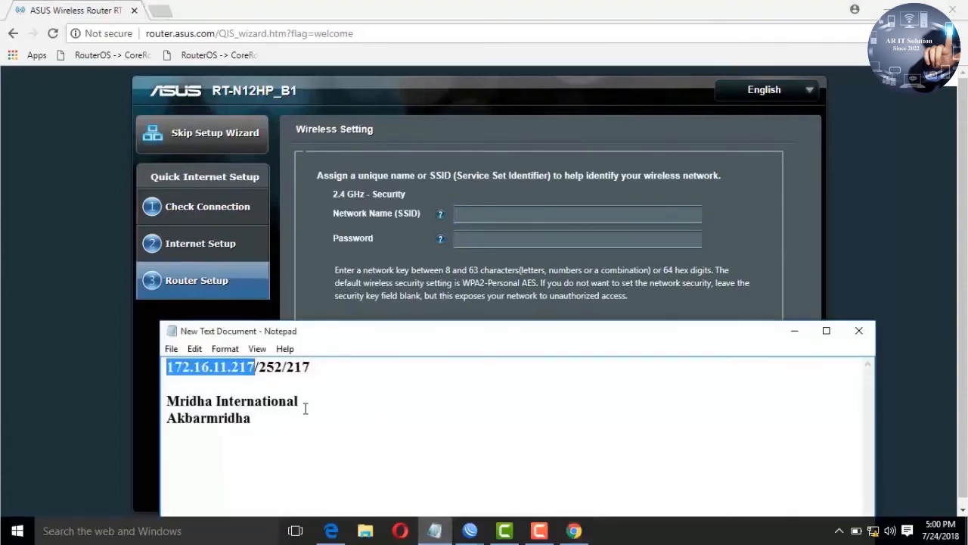
pyautogui.moveTo(299, 401); pyautogui.dragTo(168, 401)
pyautogui.hotkey('ctrl', 'c')
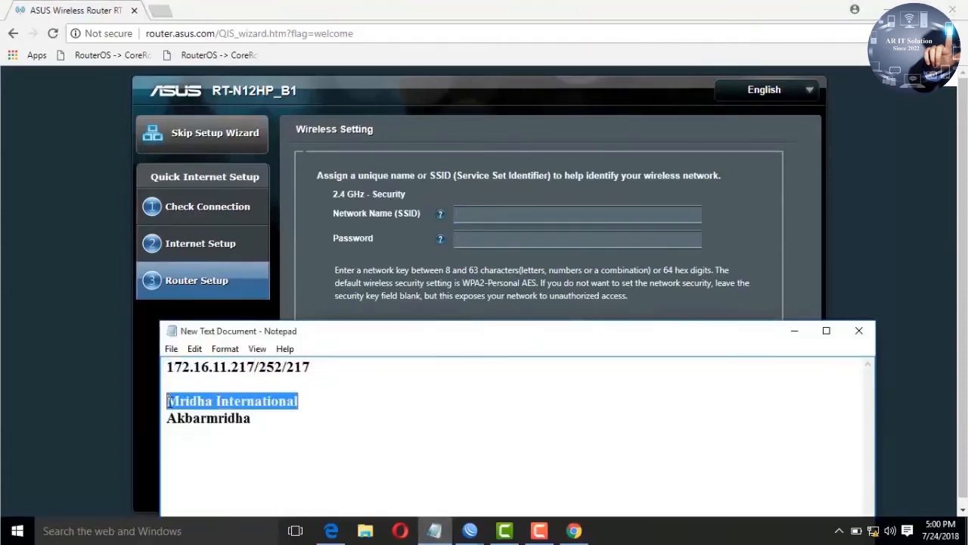
pyautogui.click(465, 218)
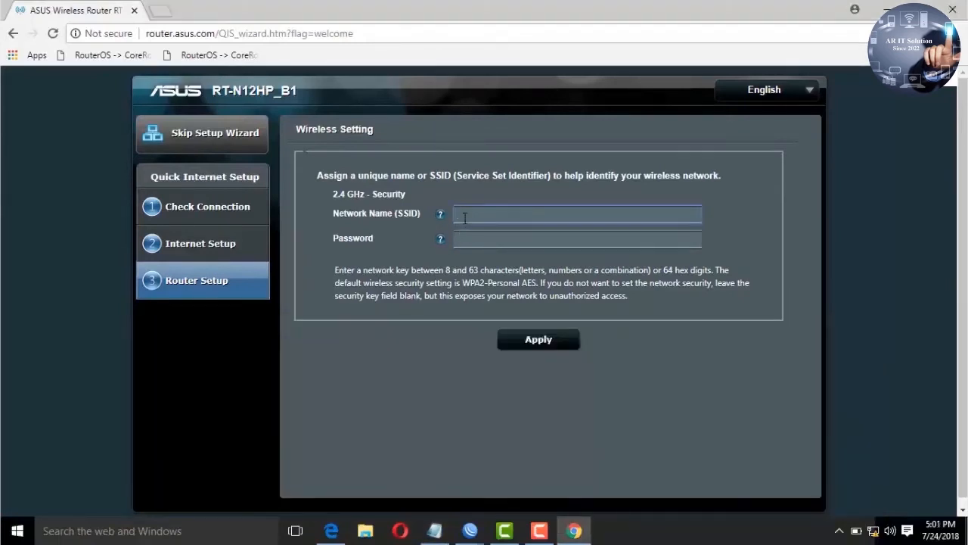
pyautogui.hotkey('ctrl', 'v')
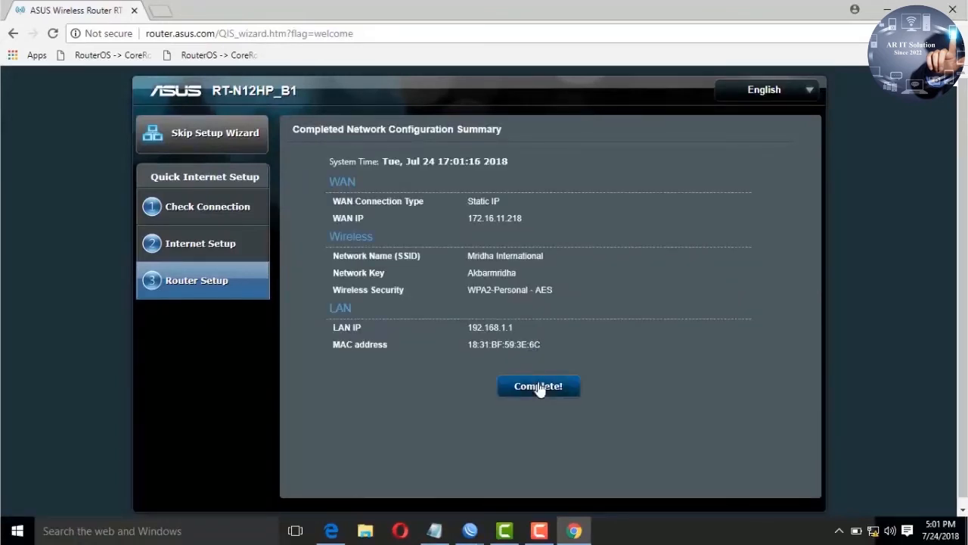
# Step: Complete the quick setup and accept the router firmware upgrade
pyautogui.click(538, 384)
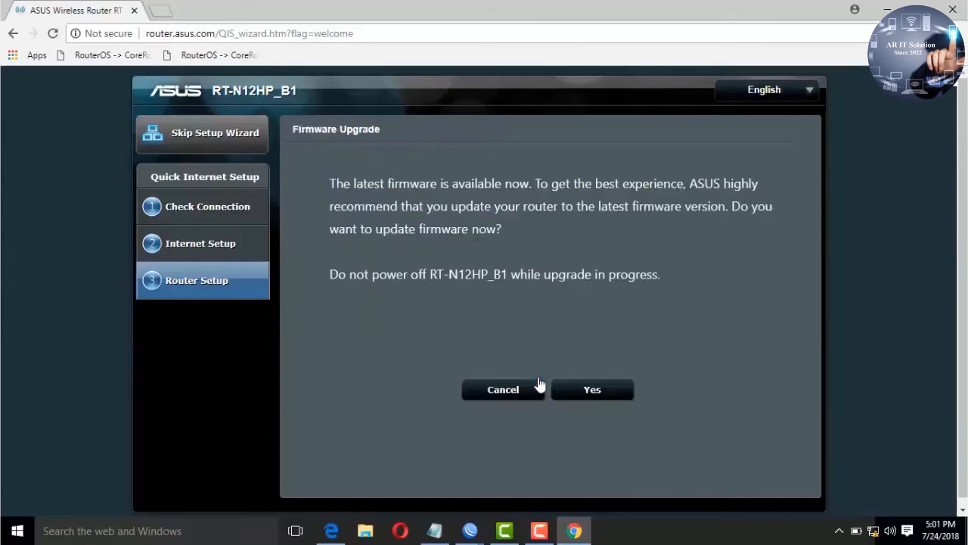
pyautogui.click(580, 393)
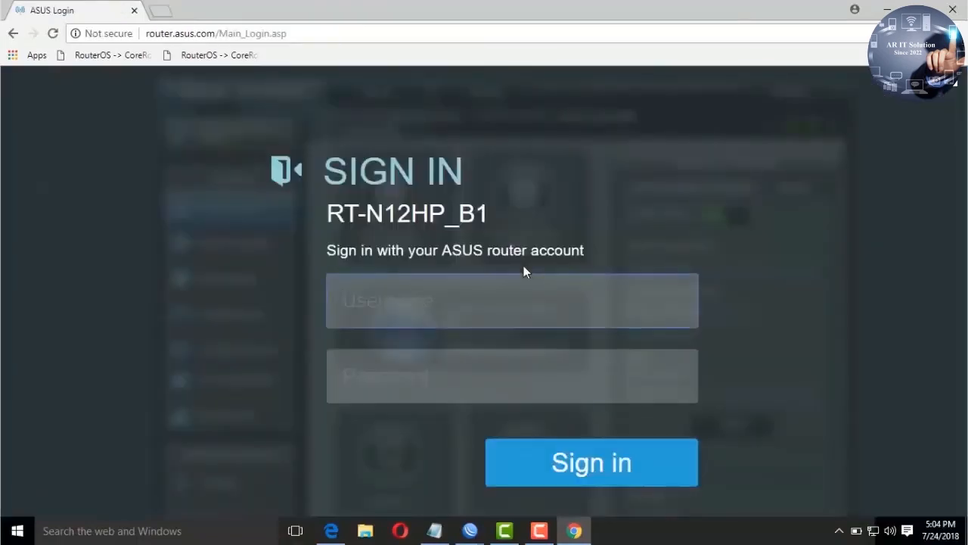
# Step: Sign in to the router with the administrator username and password
pyautogui.write('admin')
pyautogui.press('Tab')
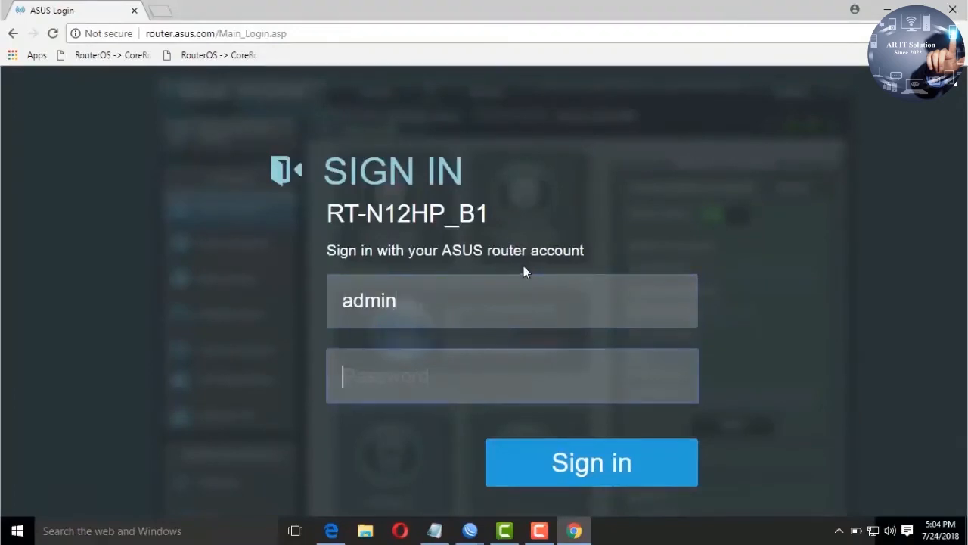
pyautogui.write('admin1')
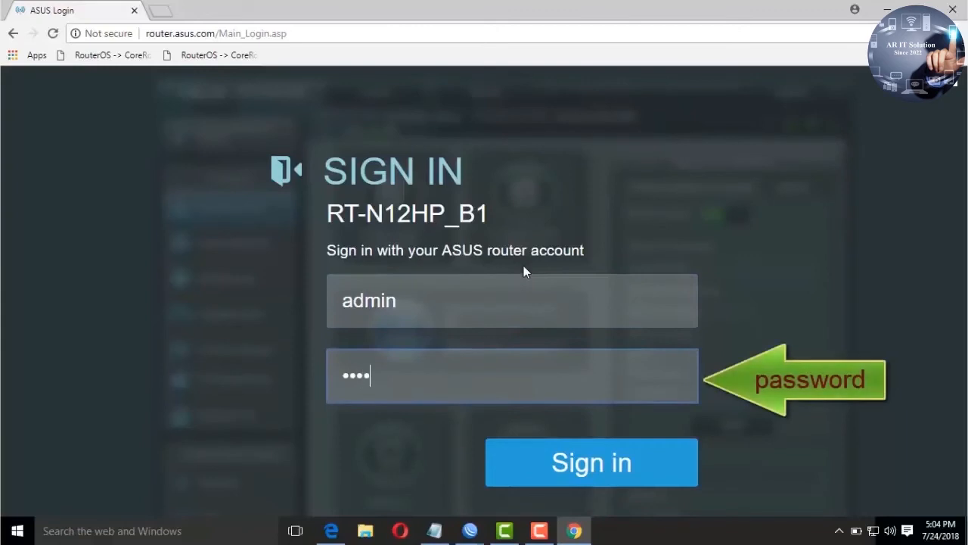
pyautogui.write('23')
pyautogui.click(550, 470)
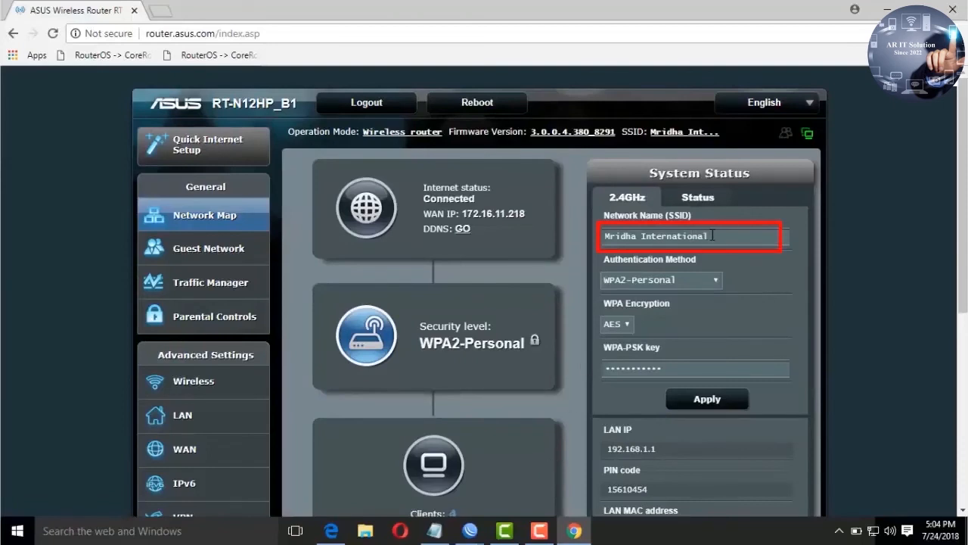
# Step: Reveal the Wi-Fi WPA-PSK key in the System Status panel and copy it
pyautogui.moveTo(711, 235); pyautogui.dragTo(611, 245)
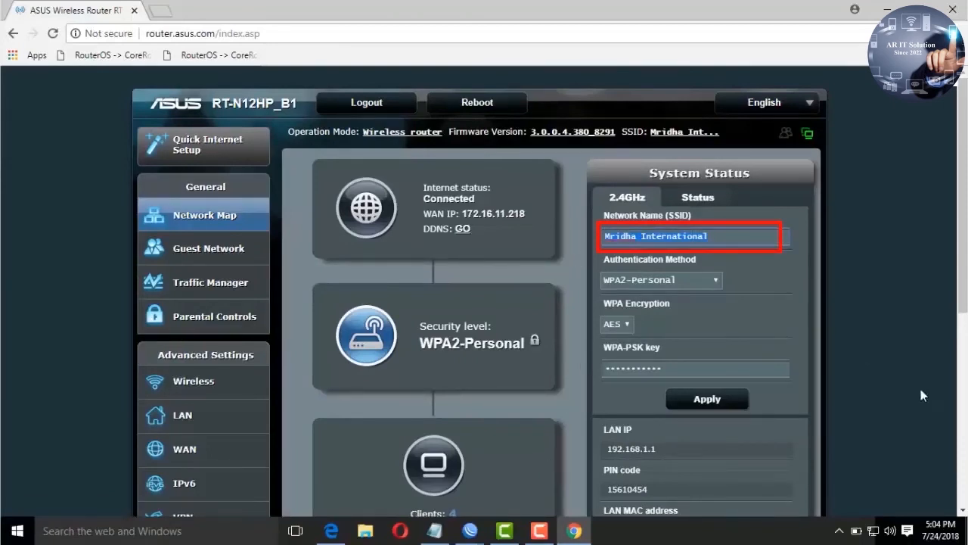
pyautogui.click(875, 529)
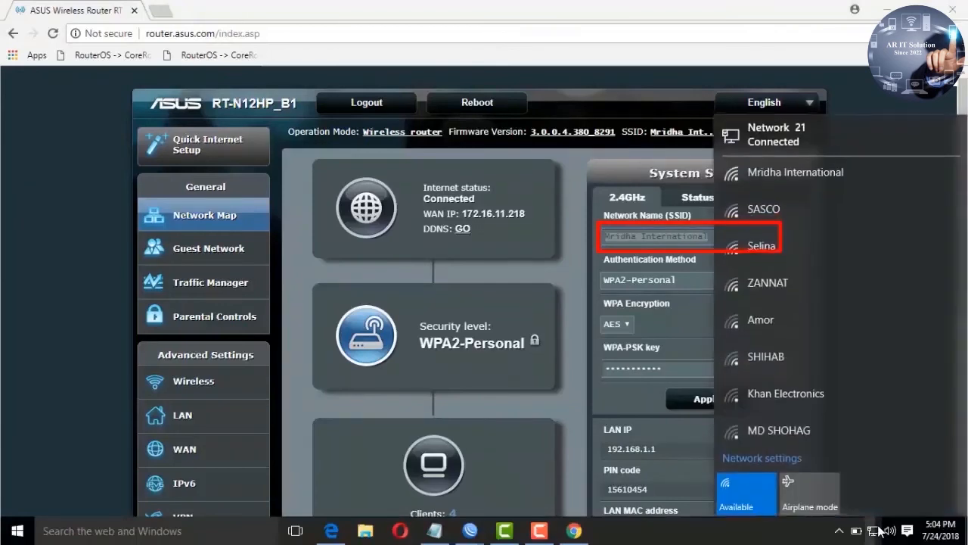
pyautogui.click(826, 170)
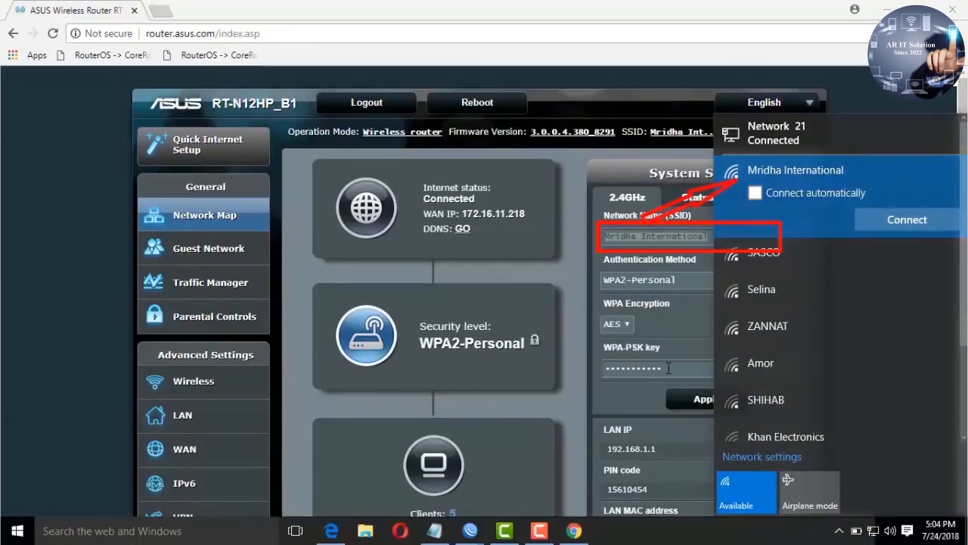
pyautogui.click(669, 368)
pyautogui.doubleClick(669, 369)
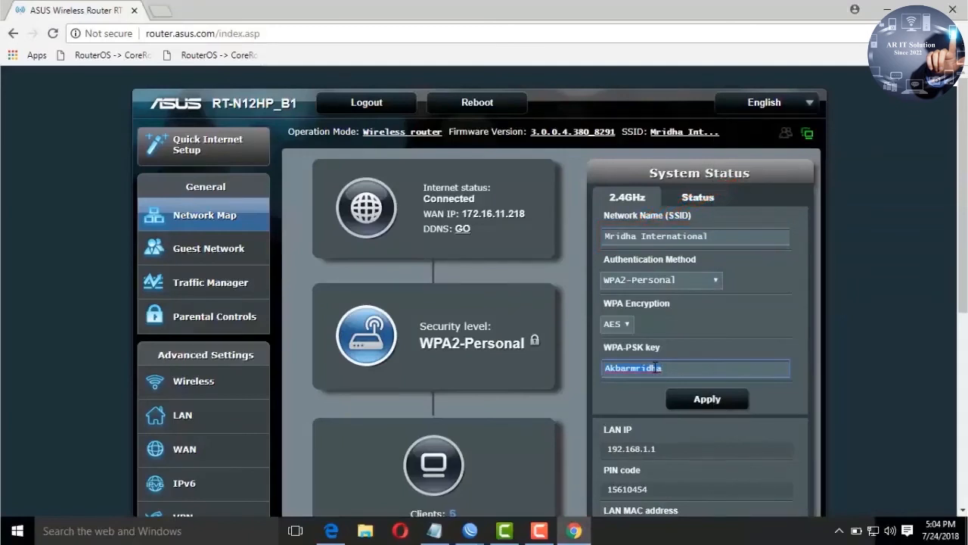
pyautogui.rightClick(655, 368)
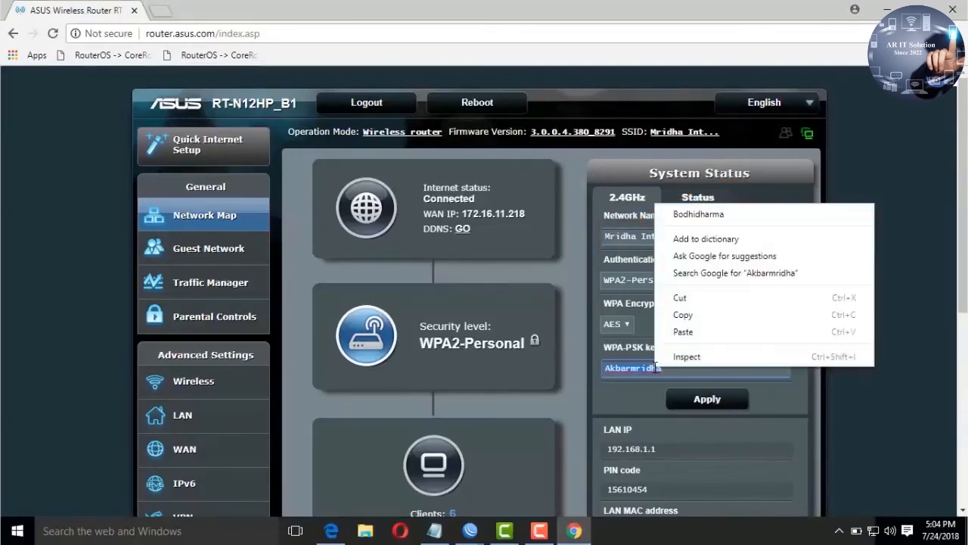
pyautogui.click(684, 315)
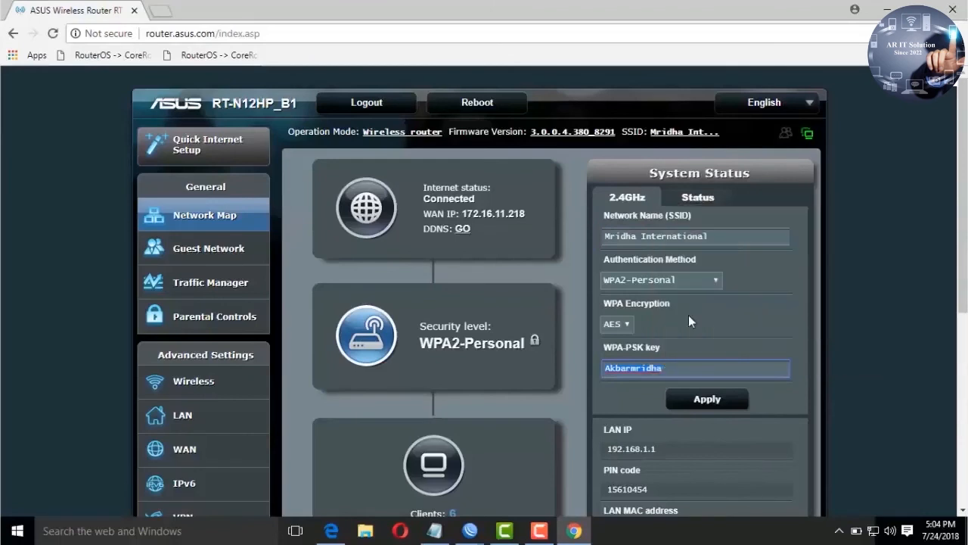
# Step: Join Mridha International from the taskbar Wi-Fi list with Connect automatically enabled
pyautogui.click(873, 531)
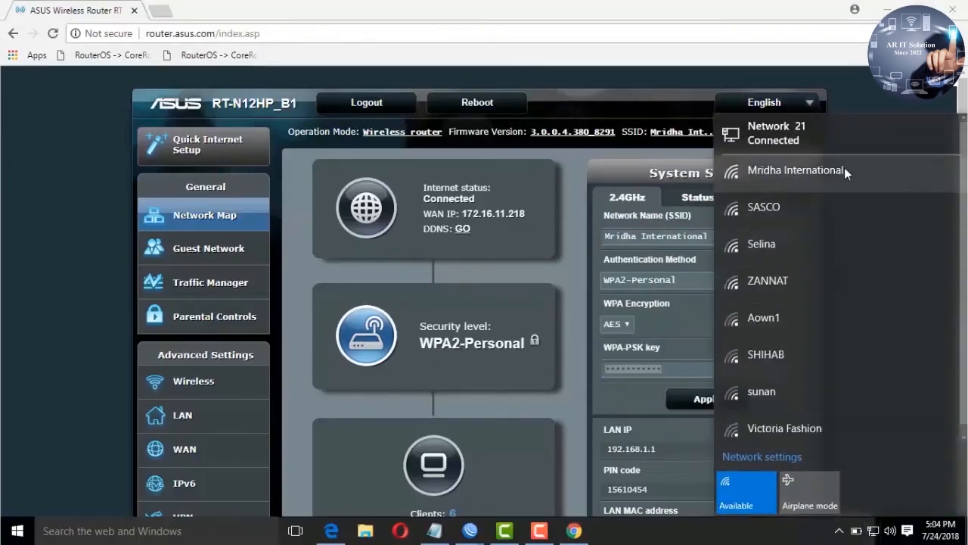
pyautogui.click(844, 168)
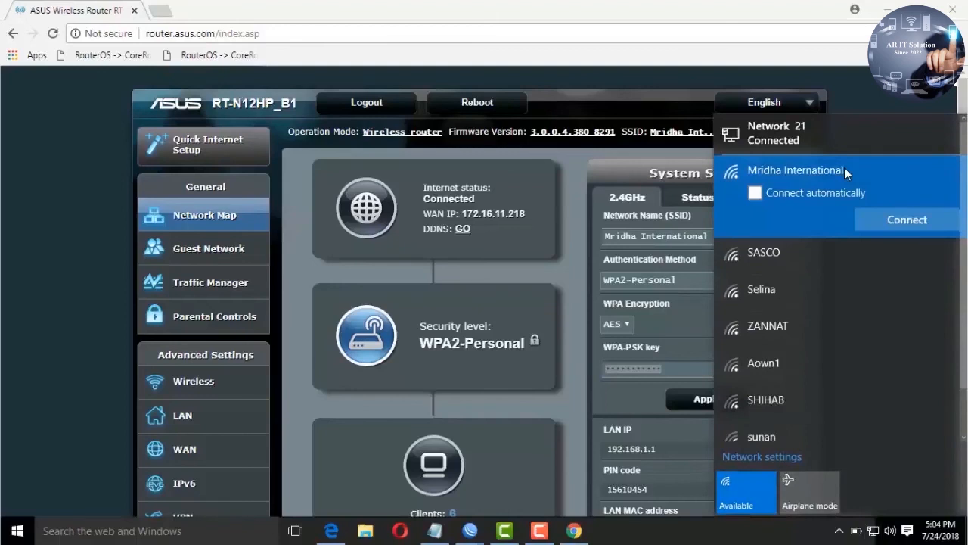
pyautogui.scroll(-1, 844, 167)
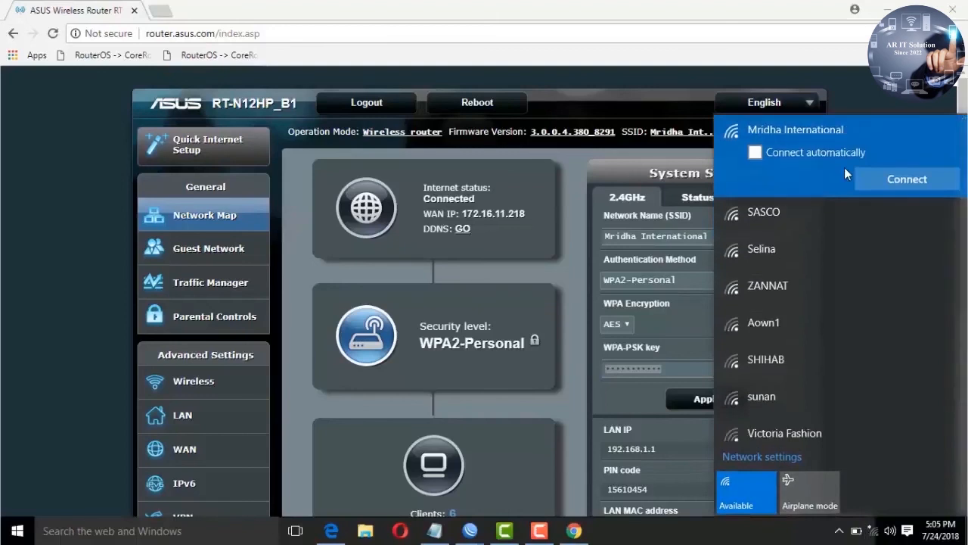
pyautogui.click(792, 153)
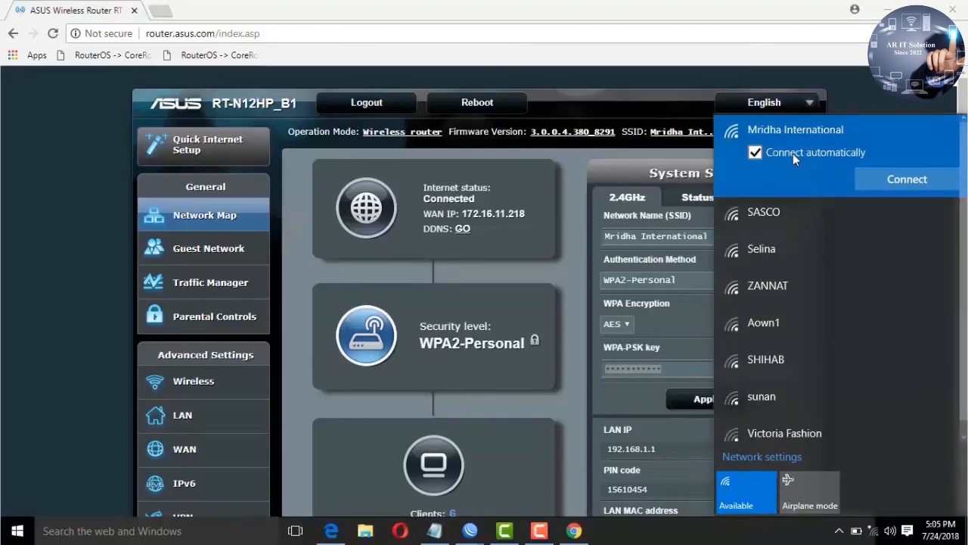
pyautogui.click(875, 180)
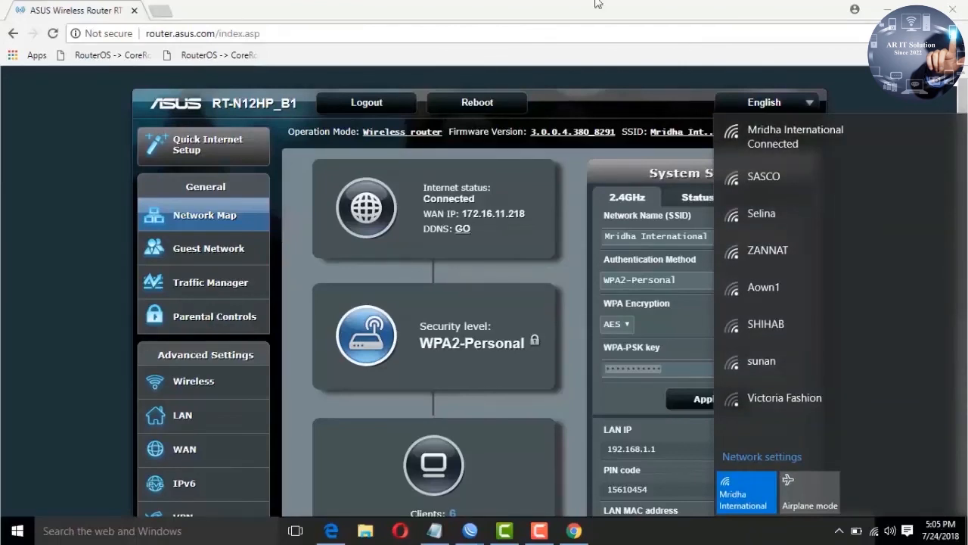
pyautogui.click(569, 6)
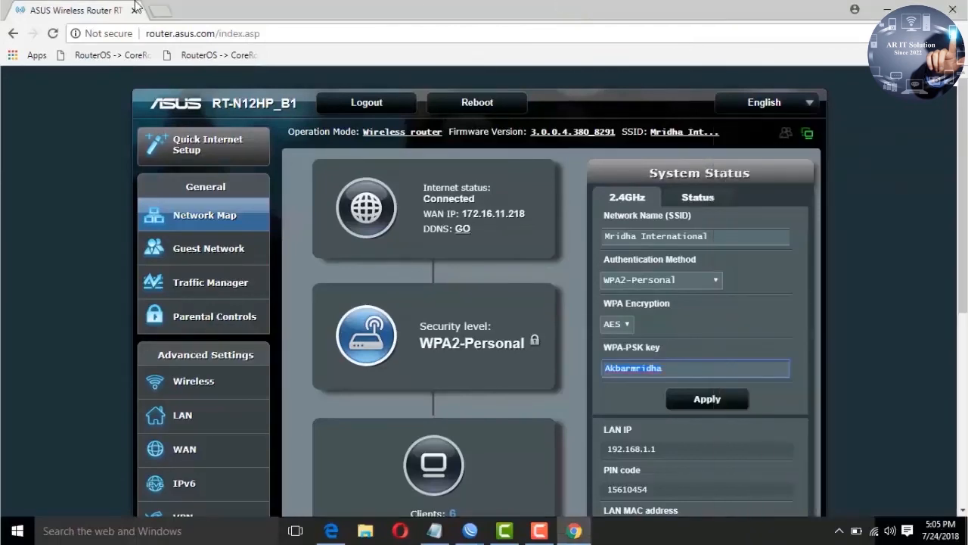